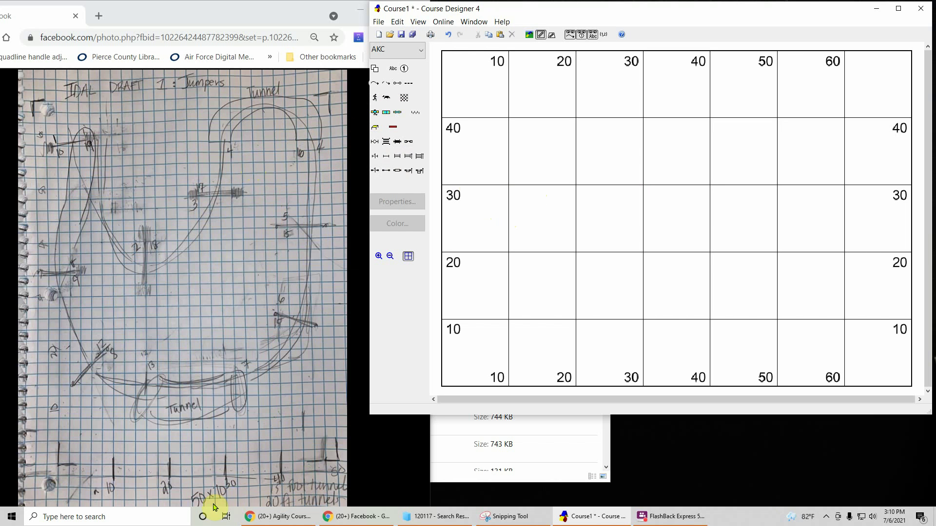
# Step: Set the course size to 50 feet wide by 70 feet tall in Course Size
pyautogui.click(400, 23)
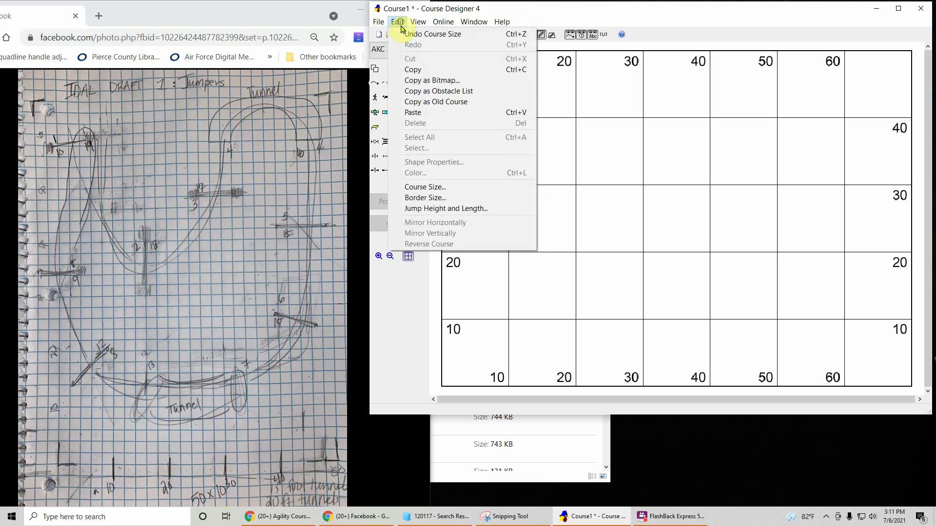
pyautogui.click(414, 185)
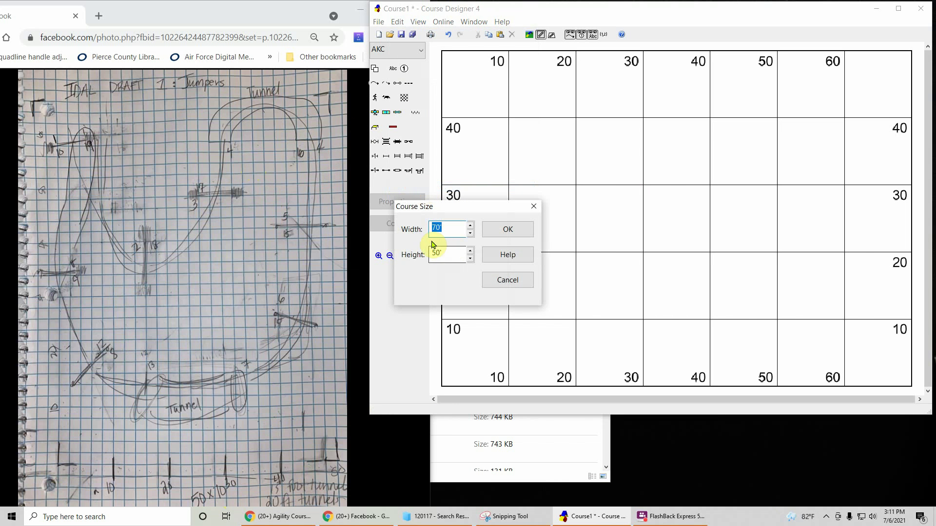
pyautogui.click(471, 234)
pyautogui.click(470, 233)
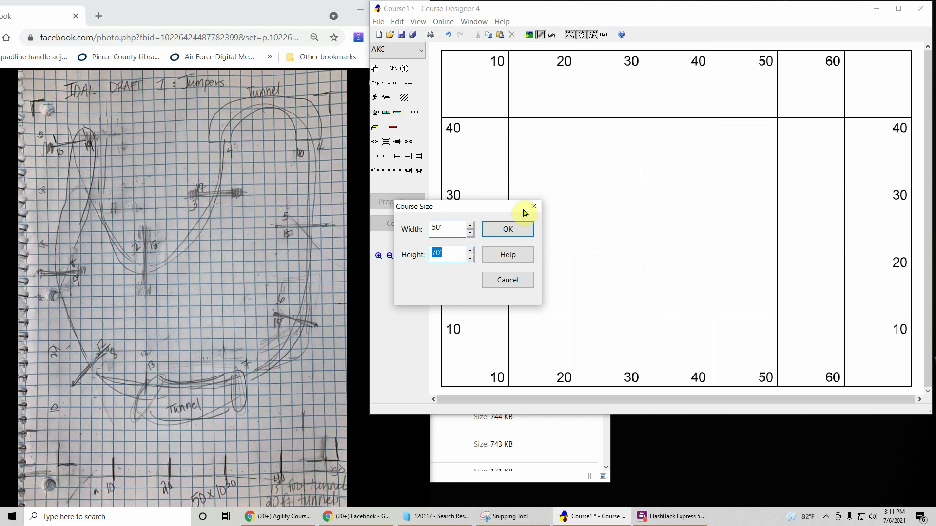
pyautogui.click(511, 230)
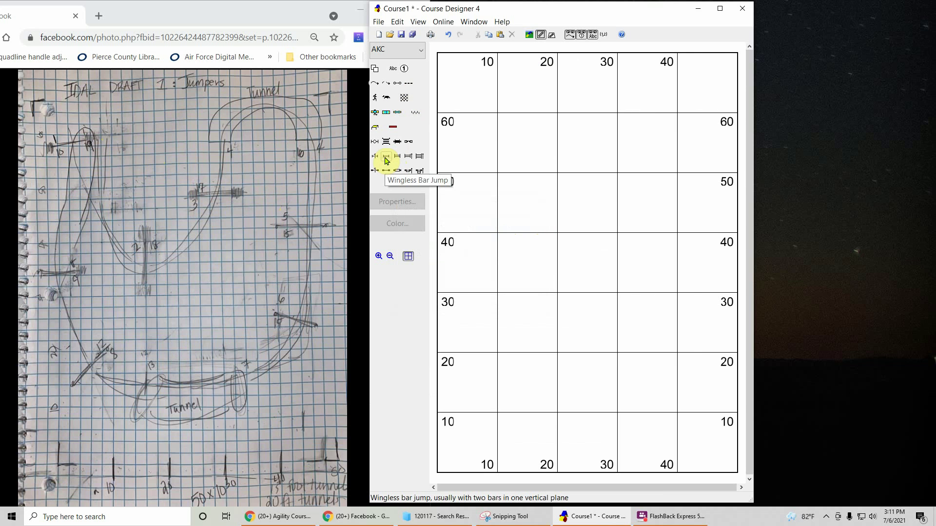
# Step: Select the Wingless Bar Jump tool with Repeated Shape Creation turned on
pyautogui.click(386, 160)
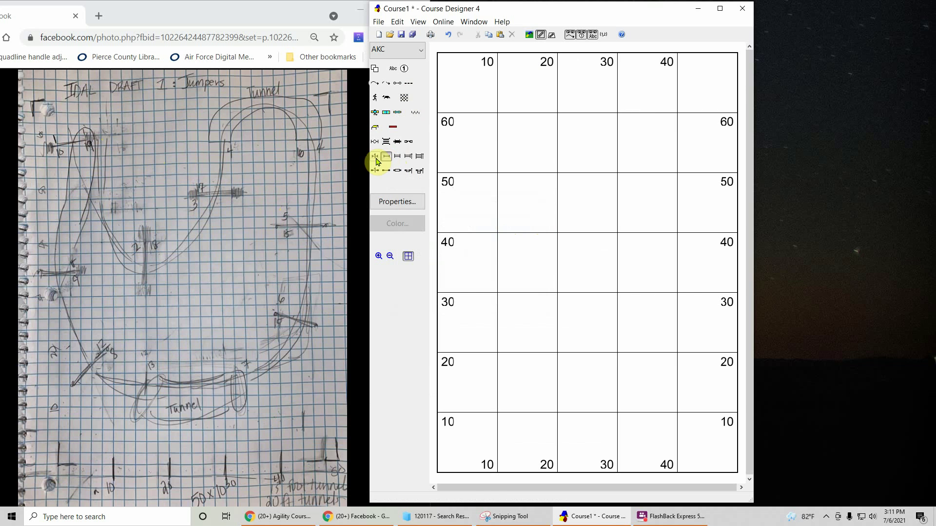
pyautogui.click(376, 160)
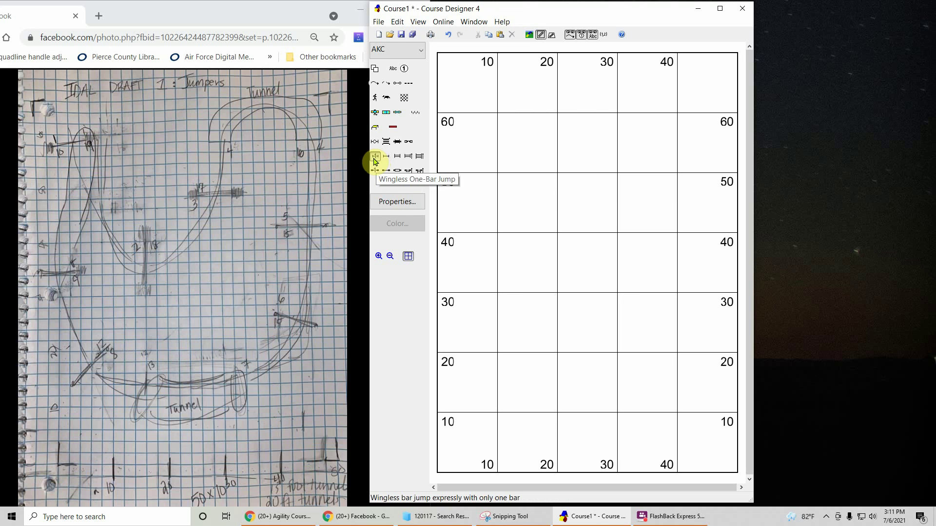
pyautogui.click(386, 158)
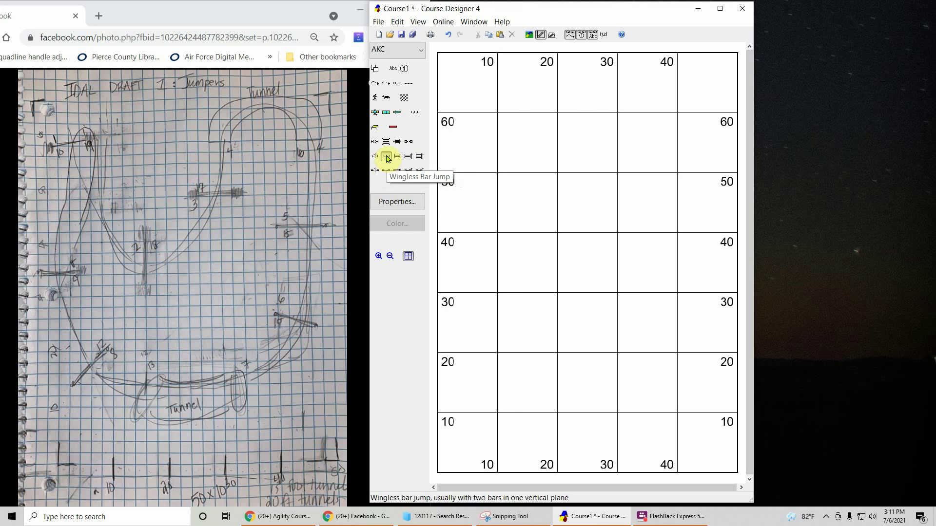
pyautogui.click(376, 71)
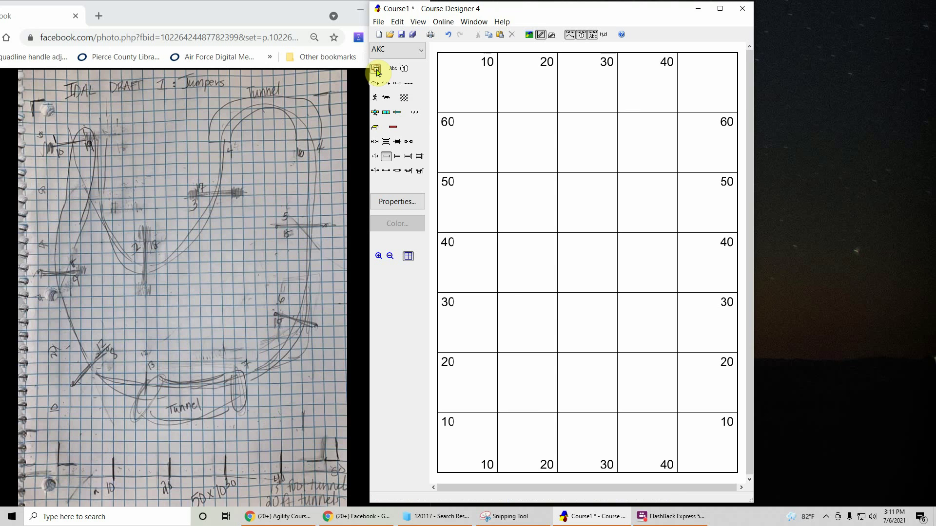
# Step: Place seven bar jumps in a column down the left edge, from below 60 to the 40 line
pyautogui.click(480, 137)
pyautogui.click(480, 153)
pyautogui.click(480, 173)
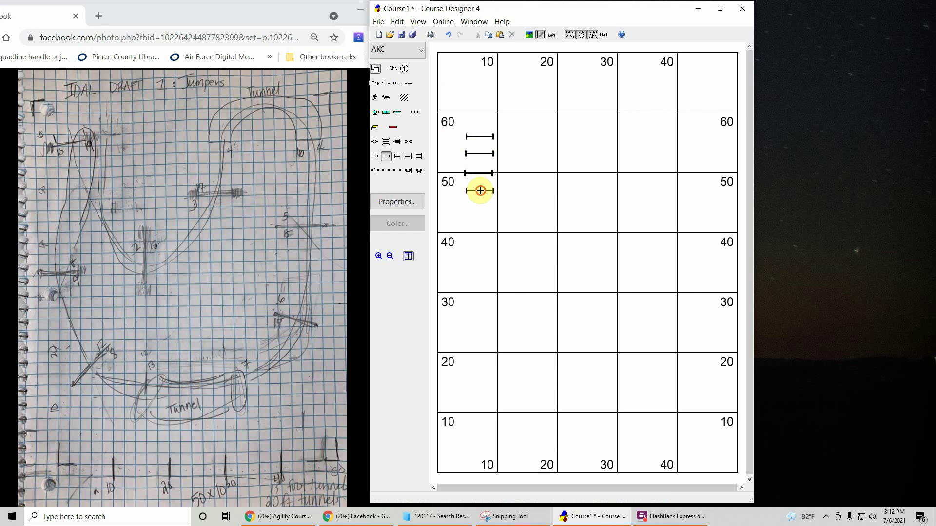
pyautogui.click(480, 190)
pyautogui.click(480, 211)
pyautogui.click(480, 232)
pyautogui.click(480, 244)
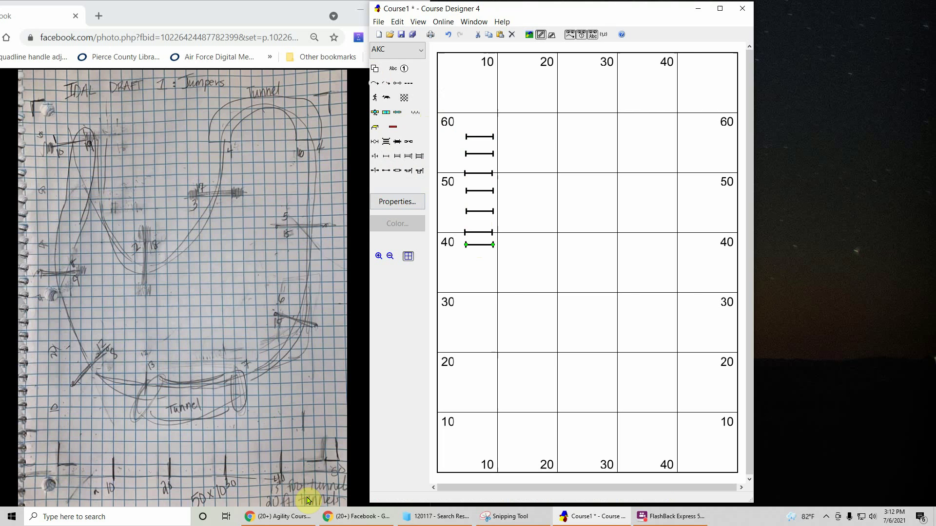
# Step: Add a 15-foot open tunnel near the 60 line and a 20-foot custom-length tunnel near 50
pyautogui.doubleClick(393, 127)
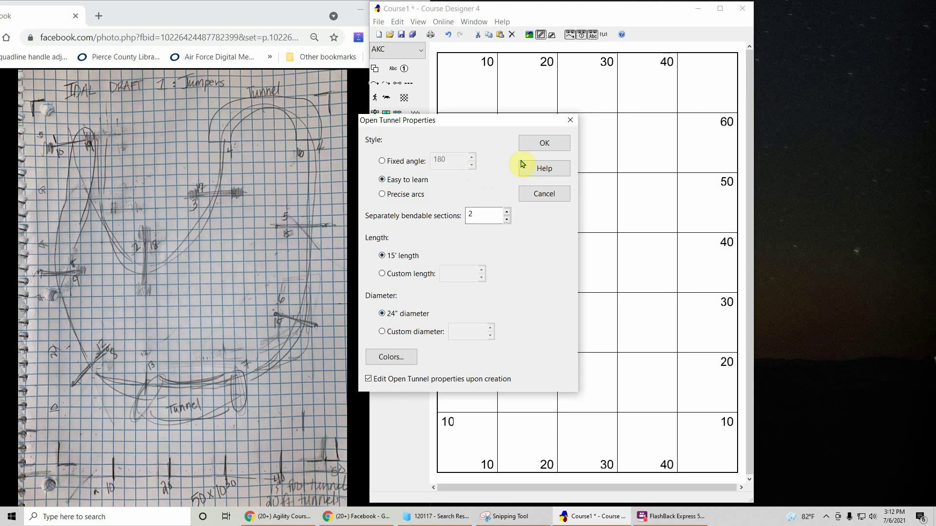
pyautogui.click(540, 144)
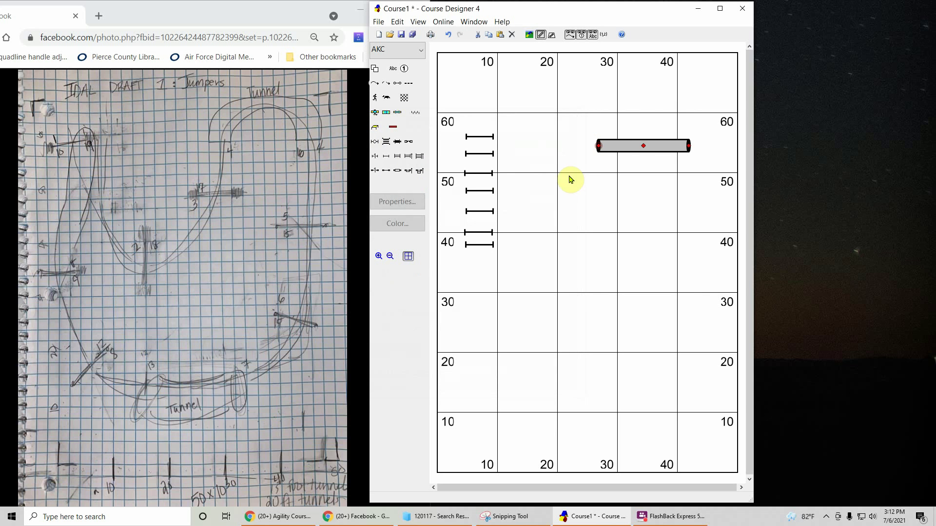
pyautogui.doubleClick(392, 129)
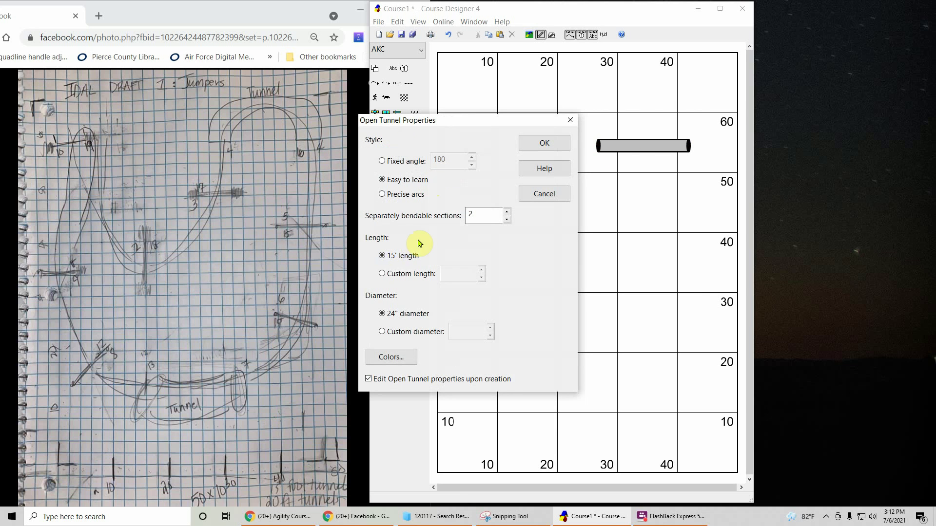
pyautogui.click(384, 274)
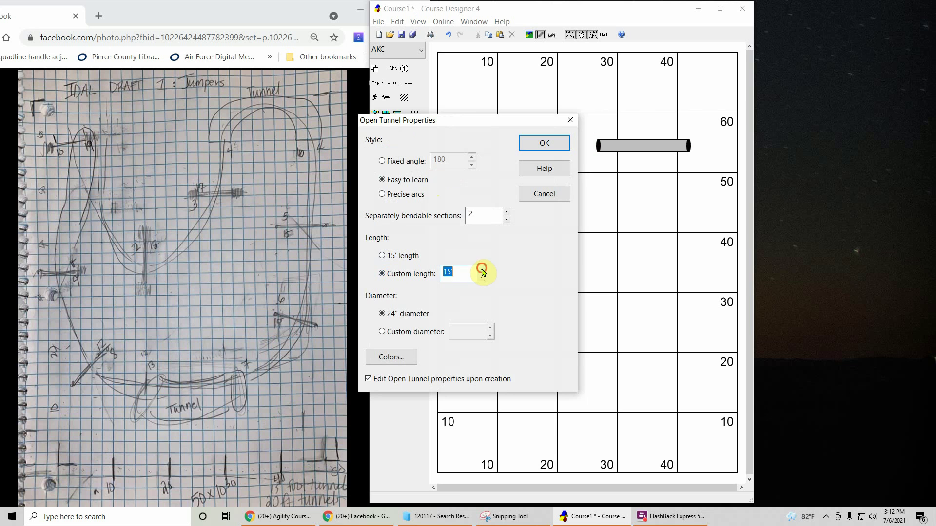
pyautogui.click(536, 145)
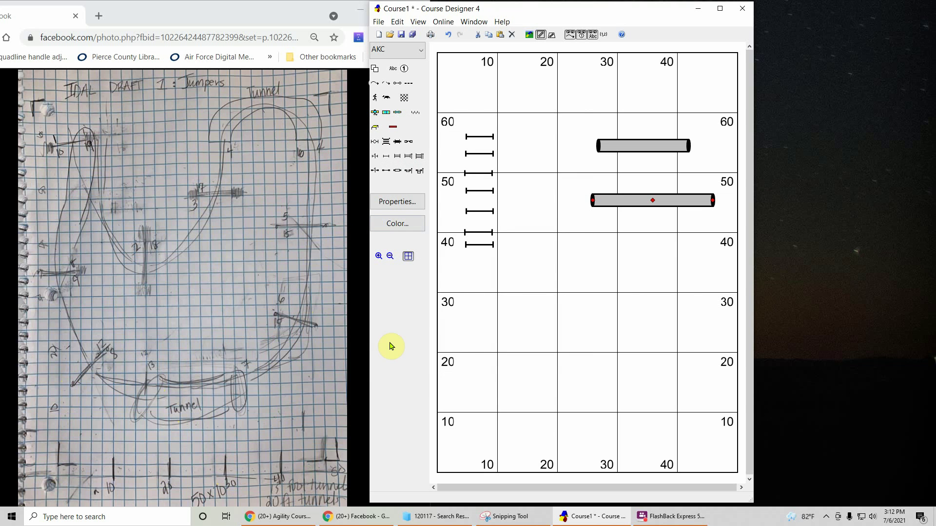
# Step: Move one tunnel down to the bottom and bend it into a shallow curve
pyautogui.moveTo(604, 144); pyautogui.dragTo(545, 412)
pyautogui.moveTo(616, 424)
pyautogui.mouseDown()
pyautogui.moveTo(620, 409)
pyautogui.moveTo(608, 416)
pyautogui.mouseUp()
pyautogui.click(609, 422)
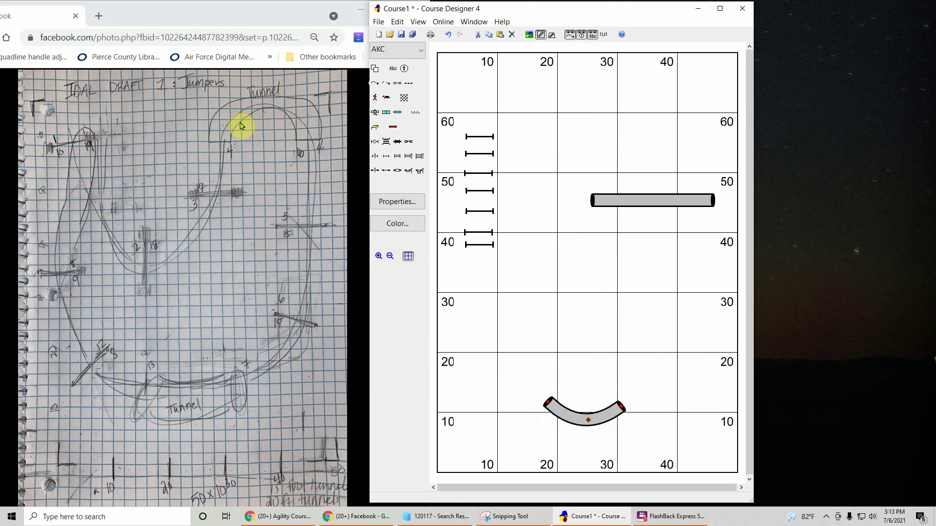
# Step: Bend the straight 20-foot tunnel into an arch at the top right
pyautogui.click(601, 200)
pyautogui.moveTo(601, 200); pyautogui.dragTo(635, 118)
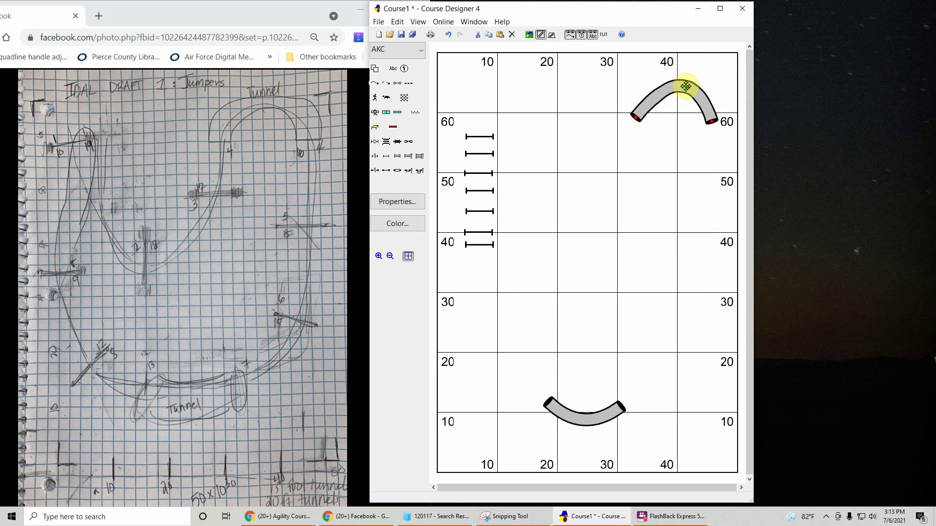
pyautogui.moveTo(683, 92)
pyautogui.mouseDown()
pyautogui.moveTo(673, 85)
pyautogui.moveTo(695, 93)
pyautogui.mouseUp()
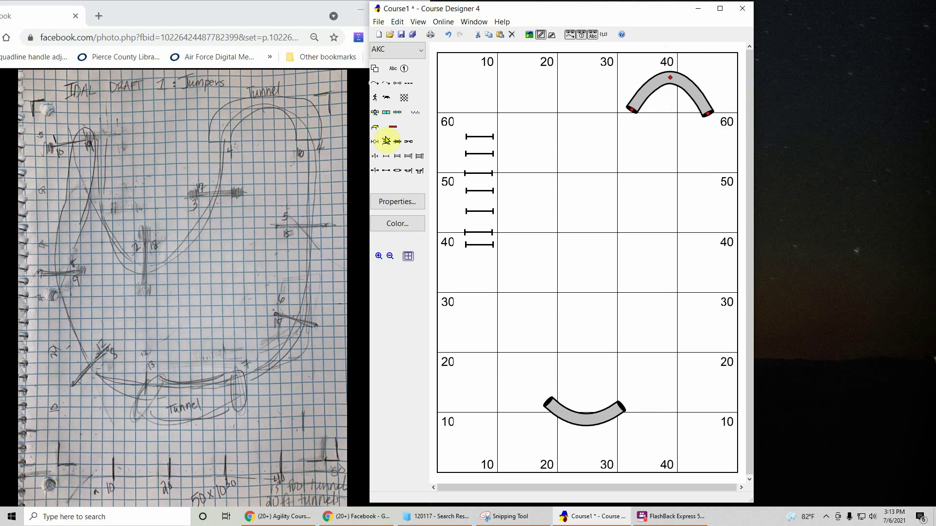
# Step: Give the top tunnel a fixed 180° angle in its Properties
pyautogui.click(409, 202)
pyautogui.click(382, 161)
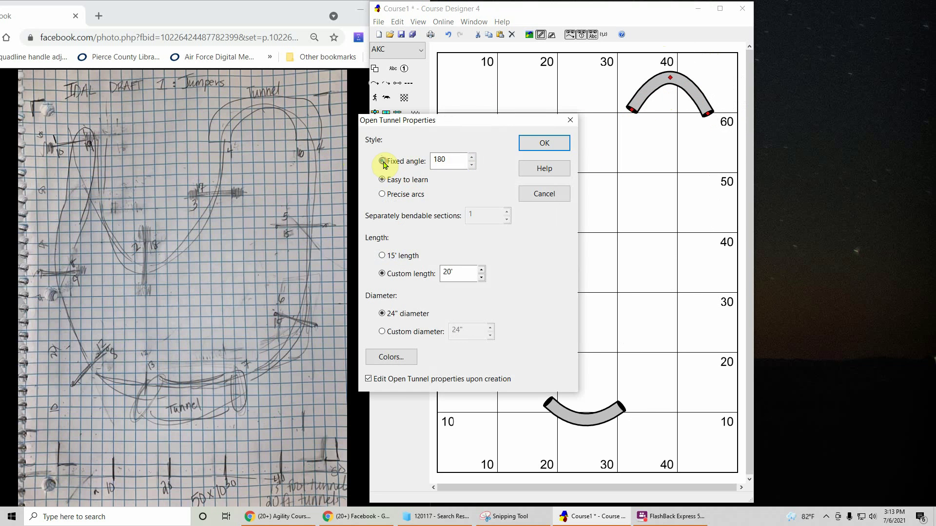
pyautogui.click(545, 145)
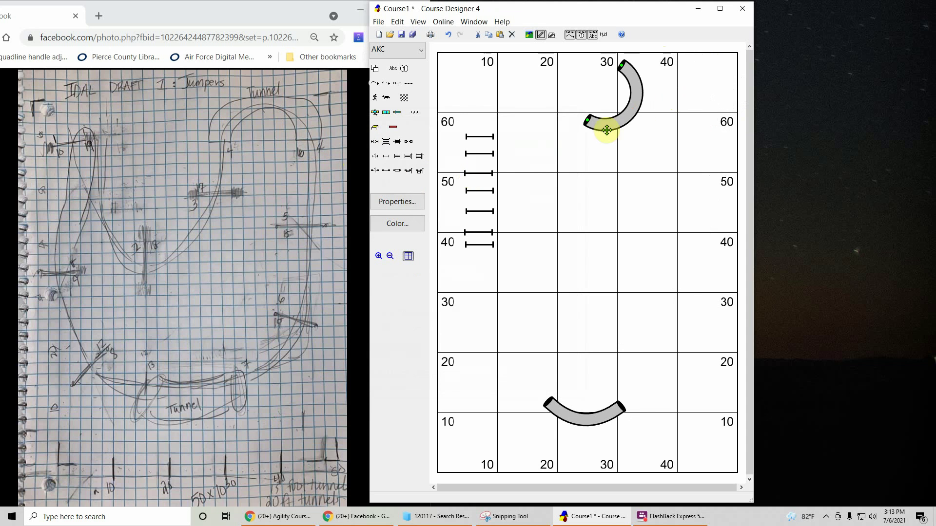
# Step: Rotate the arch upright and position it along the top edge, centred on the 40 mark
pyautogui.moveTo(588, 121); pyautogui.dragTo(652, 119)
pyautogui.moveTo(612, 88); pyautogui.dragTo(654, 79)
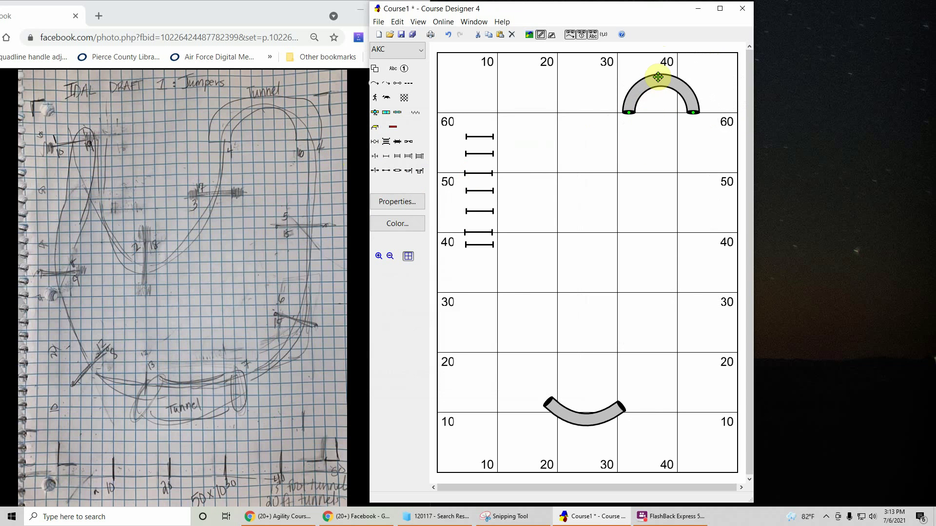
pyautogui.moveTo(659, 81); pyautogui.dragTo(662, 81)
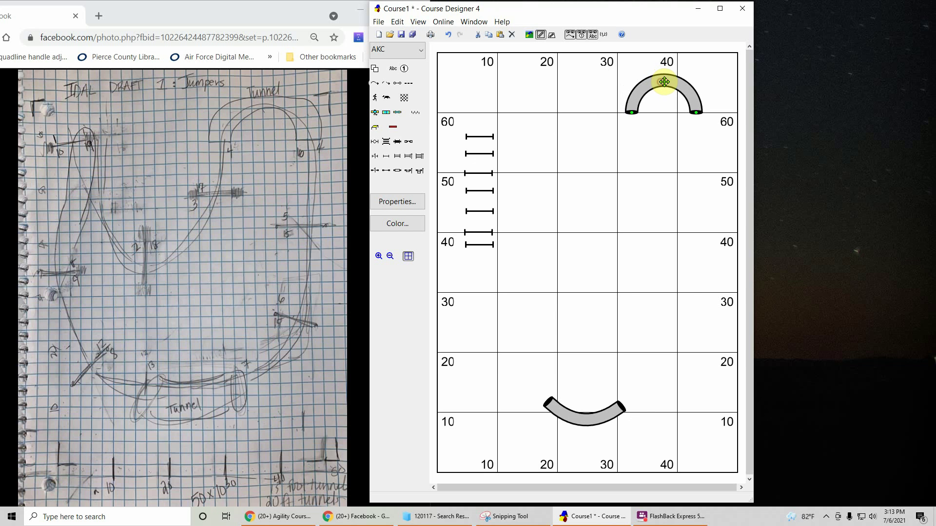
pyautogui.click(629, 120)
pyautogui.click(628, 111)
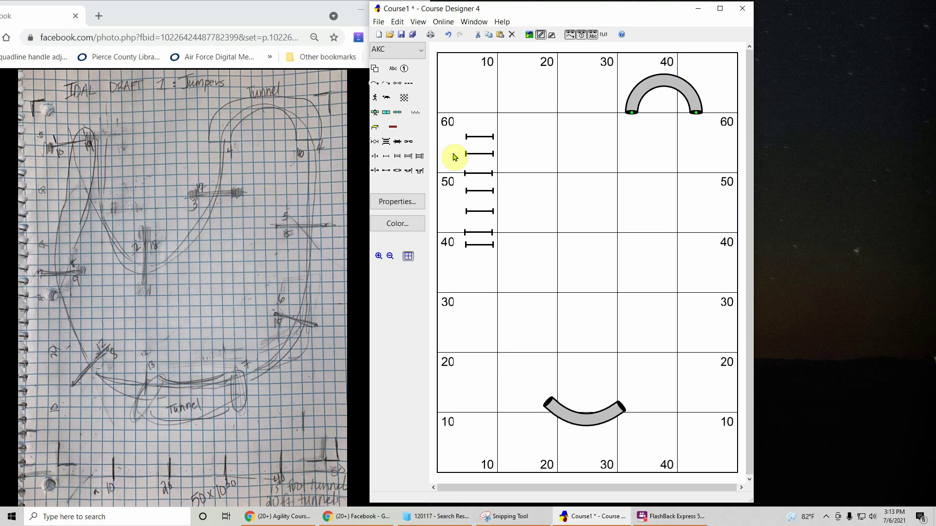
# Step: Move two jumps from the pile: one to the centre near 50, one to the right near 40
pyautogui.moveTo(474, 136); pyautogui.dragTo(622, 168)
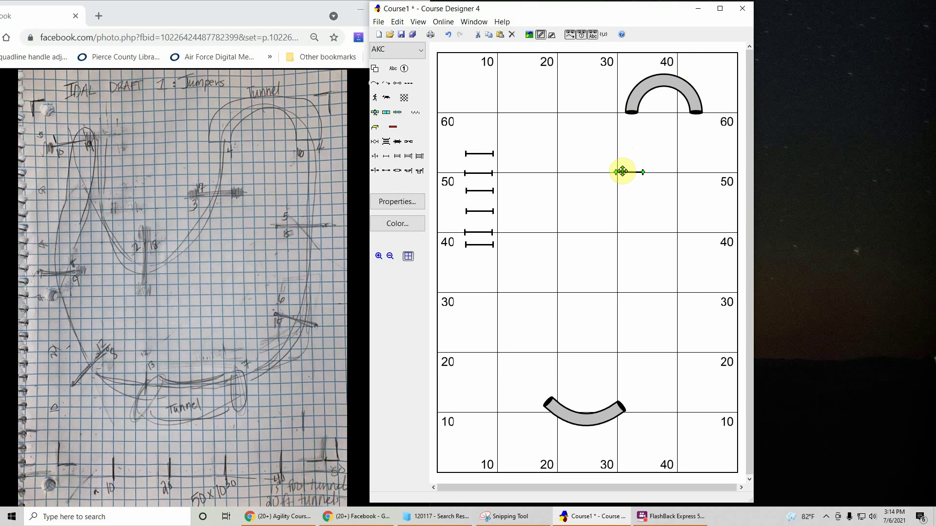
pyautogui.moveTo(622, 171); pyautogui.dragTo(620, 172)
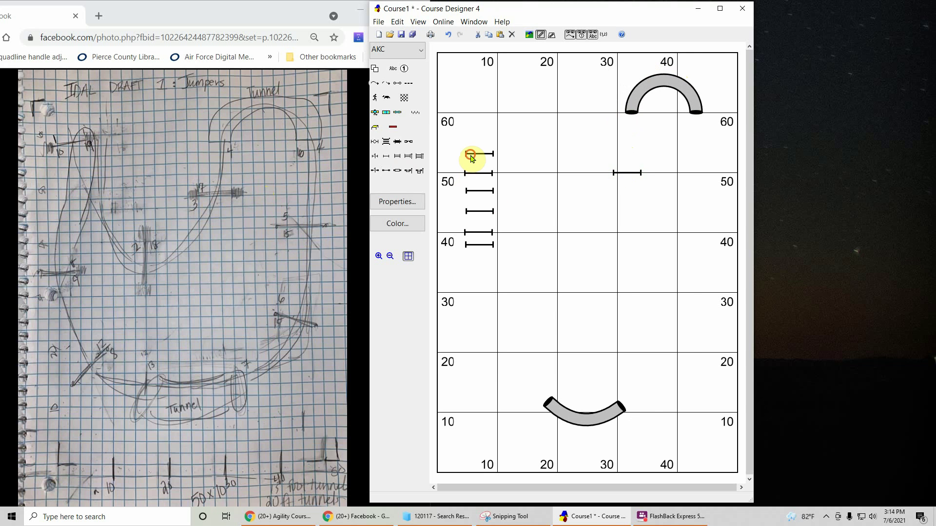
pyautogui.moveTo(471, 157); pyautogui.dragTo(703, 262)
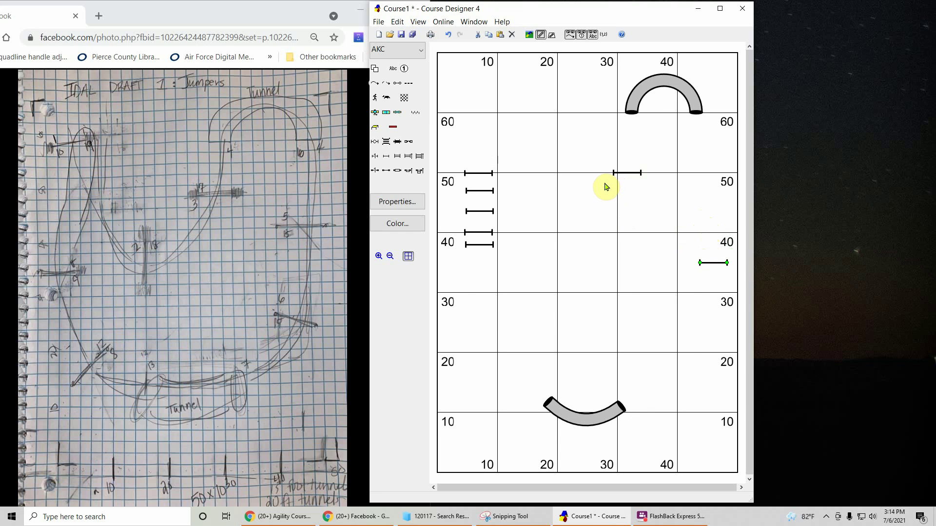
pyautogui.moveTo(628, 172); pyautogui.dragTo(625, 185)
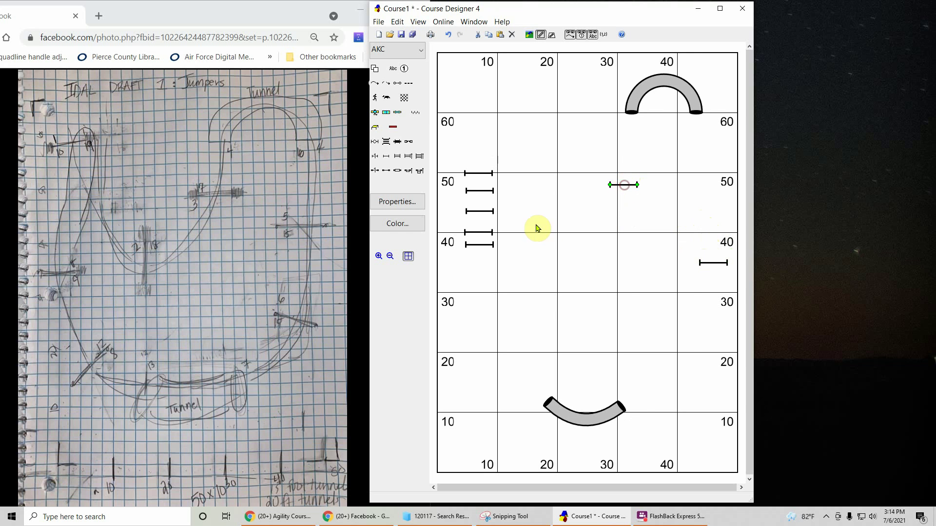
# Step: Raise a pile jump into the 60 row and angle another diagonally near the 25 line on the right
pyautogui.click(470, 173)
pyautogui.moveTo(471, 172); pyautogui.dragTo(475, 129)
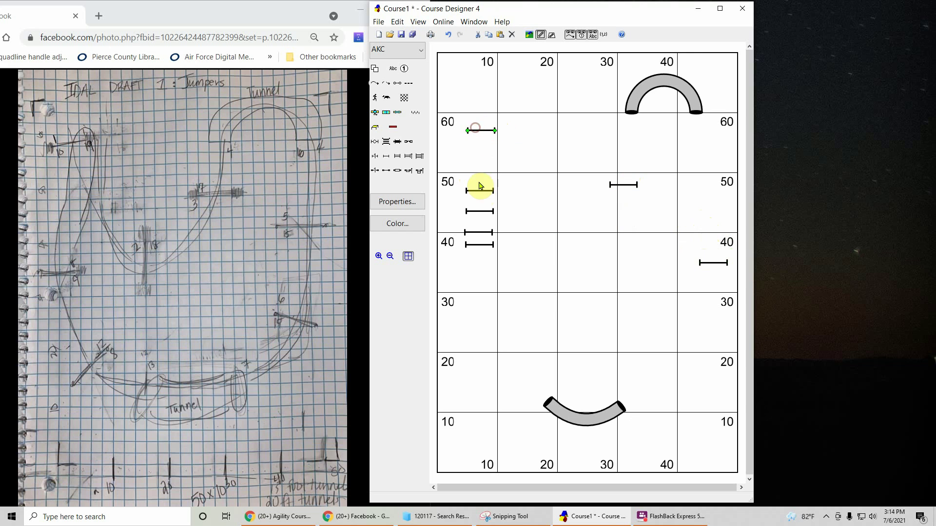
pyautogui.moveTo(482, 191); pyautogui.dragTo(675, 344)
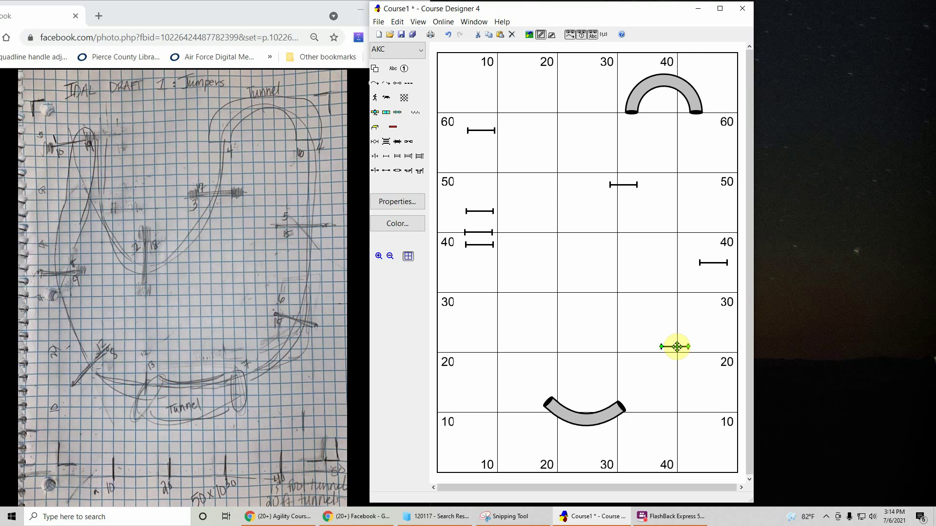
pyautogui.moveTo(677, 347); pyautogui.dragTo(682, 347)
pyautogui.moveTo(691, 345)
pyautogui.mouseDown()
pyautogui.moveTo(689, 355)
pyautogui.moveTo(674, 345)
pyautogui.mouseUp()
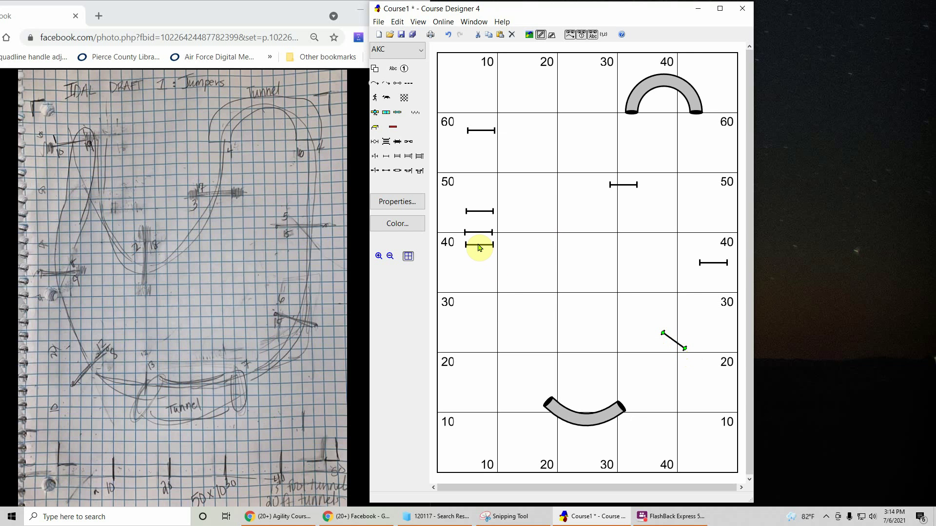
# Step: Move the last jumps to the lower left: one diagonal near 20, one upright on the 30 line
pyautogui.moveTo(480, 248); pyautogui.dragTo(503, 360)
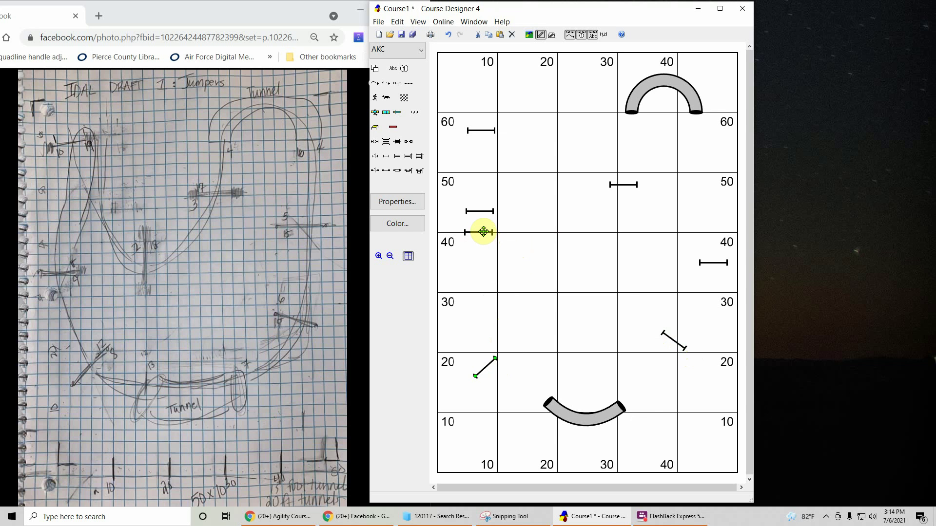
pyautogui.moveTo(483, 231); pyautogui.dragTo(483, 291)
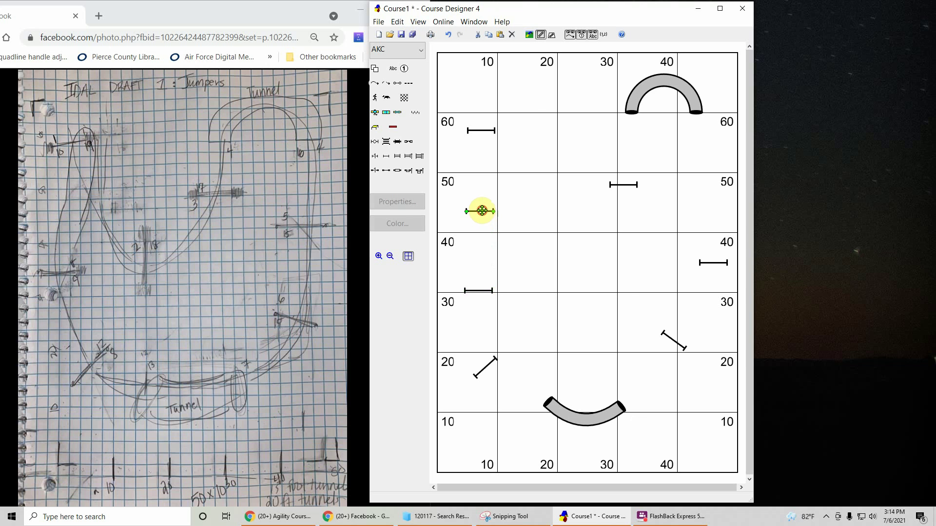
pyautogui.moveTo(484, 213); pyautogui.dragTo(560, 289)
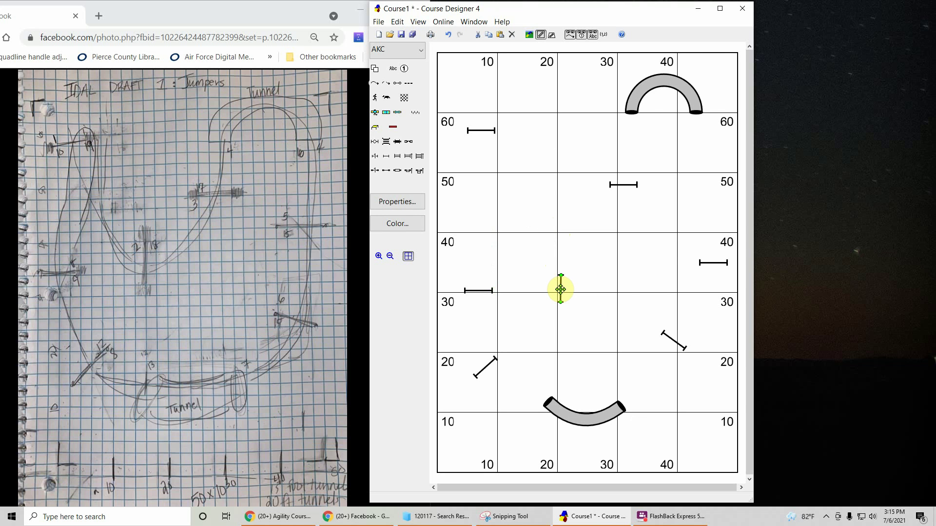
pyautogui.moveTo(560, 290); pyautogui.dragTo(541, 288)
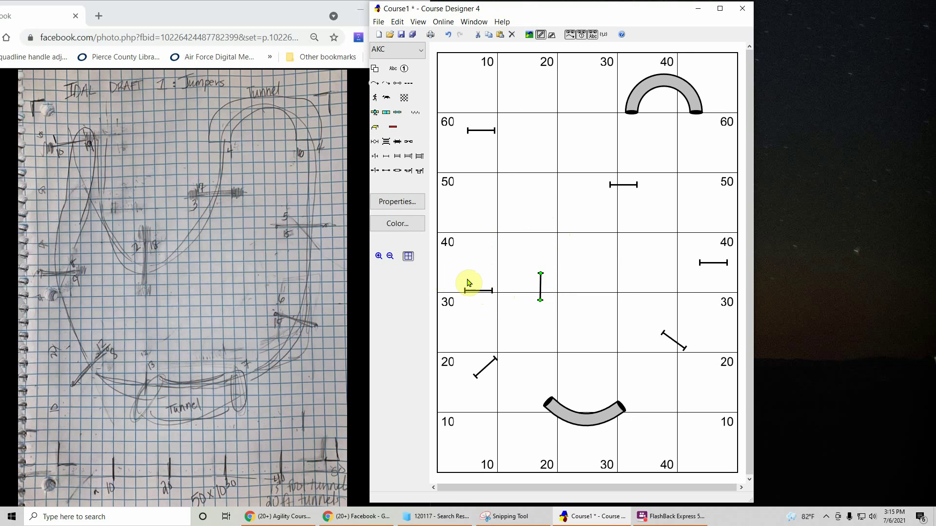
# Step: Adjust the bottom tunnel's right end so its curve is symmetric
pyautogui.click(570, 172)
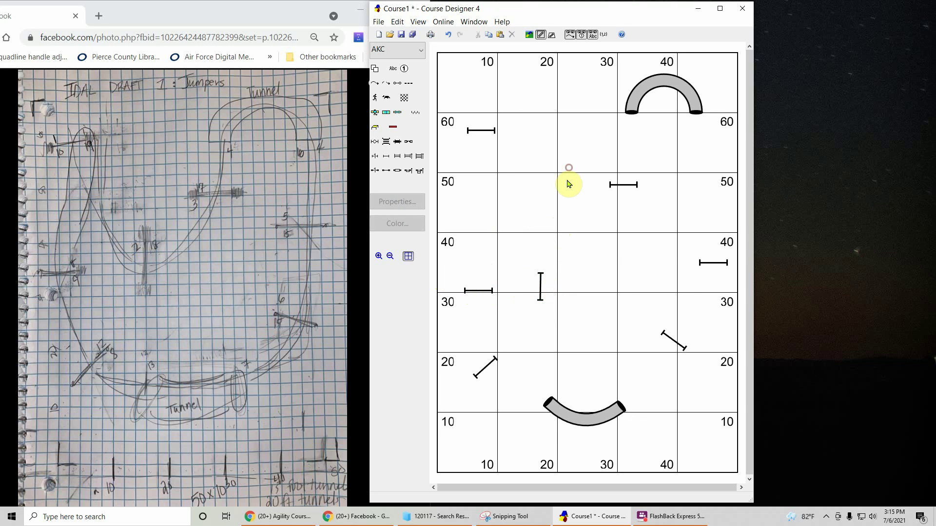
pyautogui.click(602, 415)
pyautogui.moveTo(622, 412); pyautogui.dragTo(623, 403)
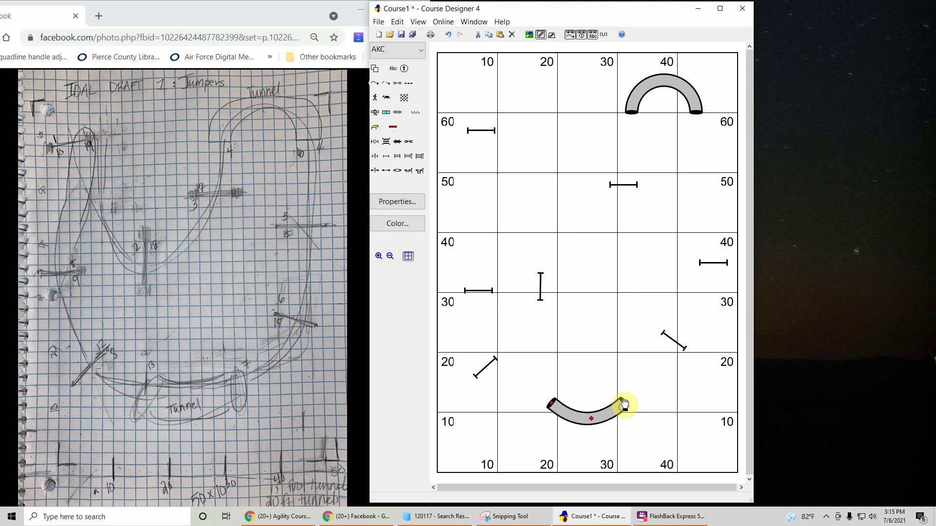